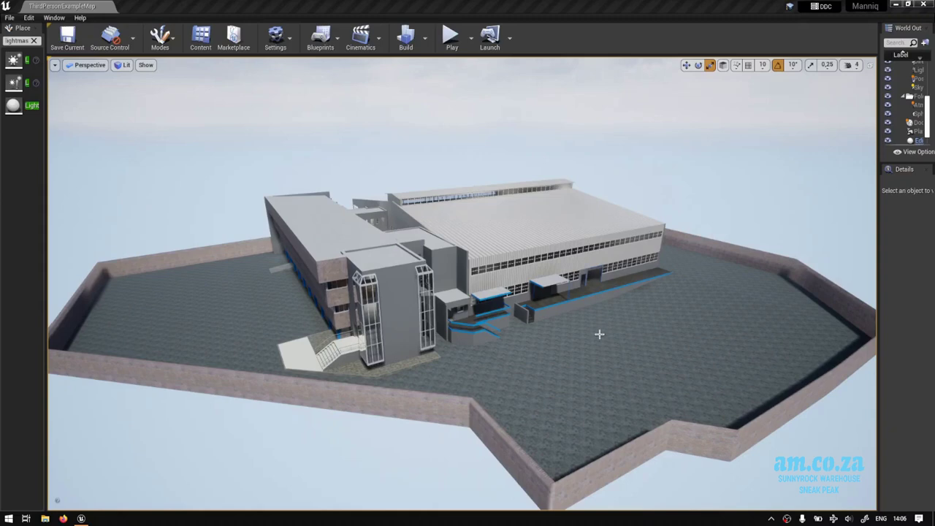
Orbit the warehouse from above for an overview of the whole walled site
right_click_drag(576, 328, 576, 327)
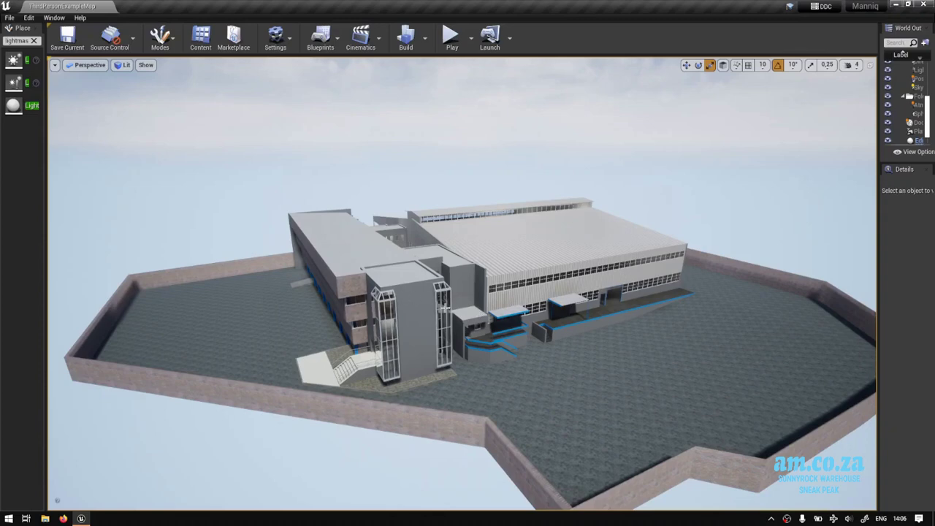
left_click_drag(614, 354, 614, 336)
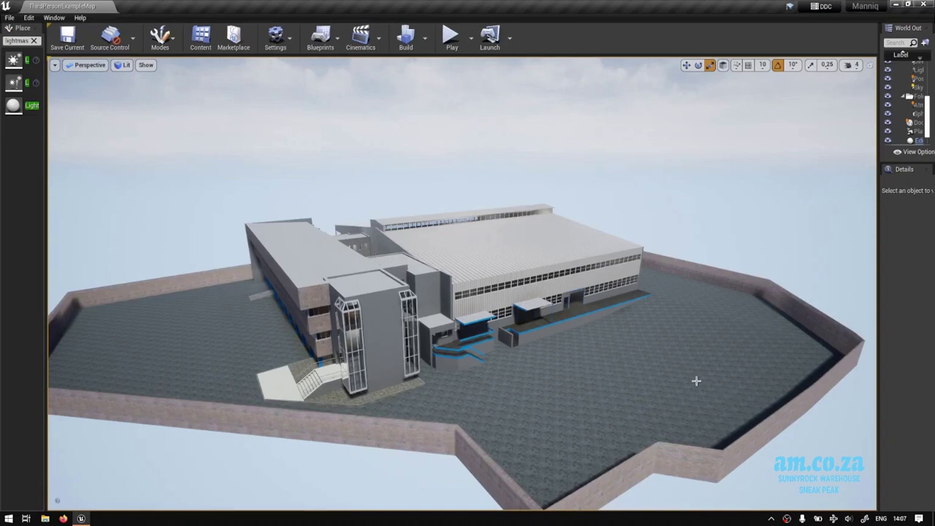
right_click_drag(685, 375, 721, 374)
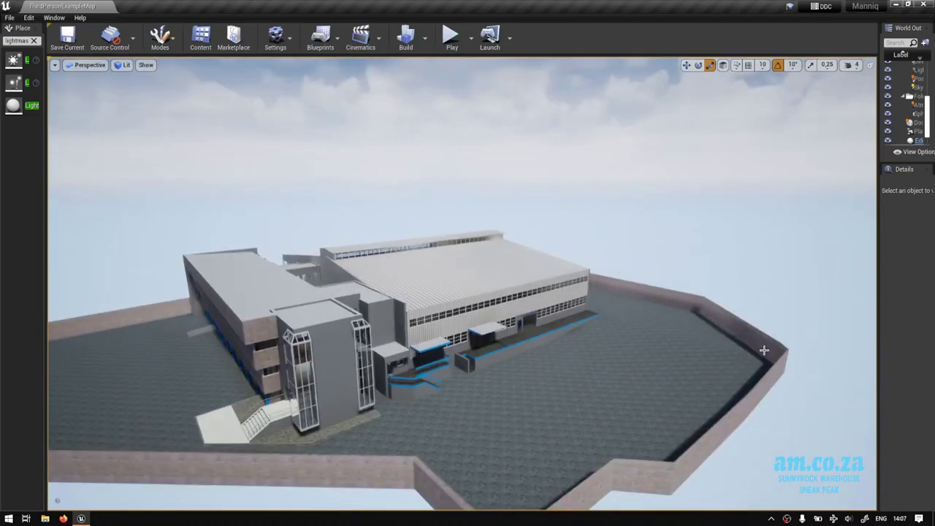
right_click_drag(764, 350, 306, 346)
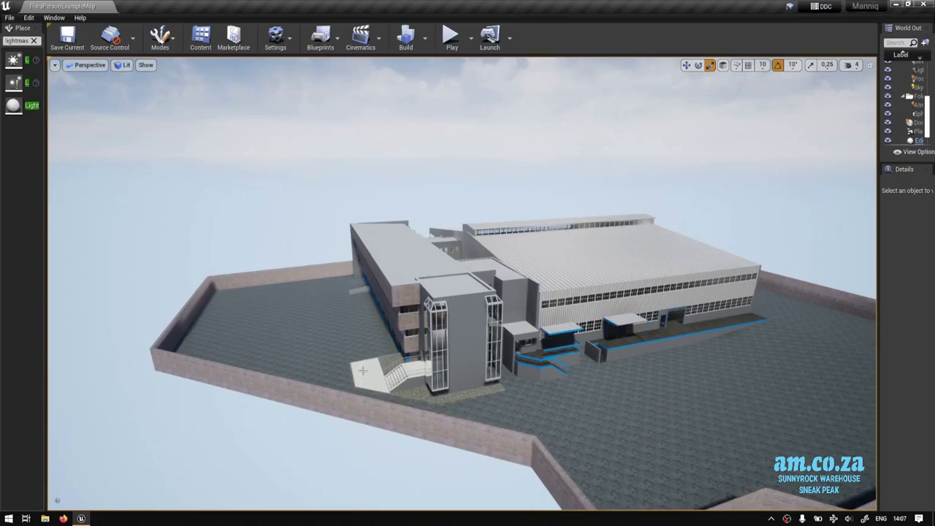
right_click_drag(448, 387, 449, 387)
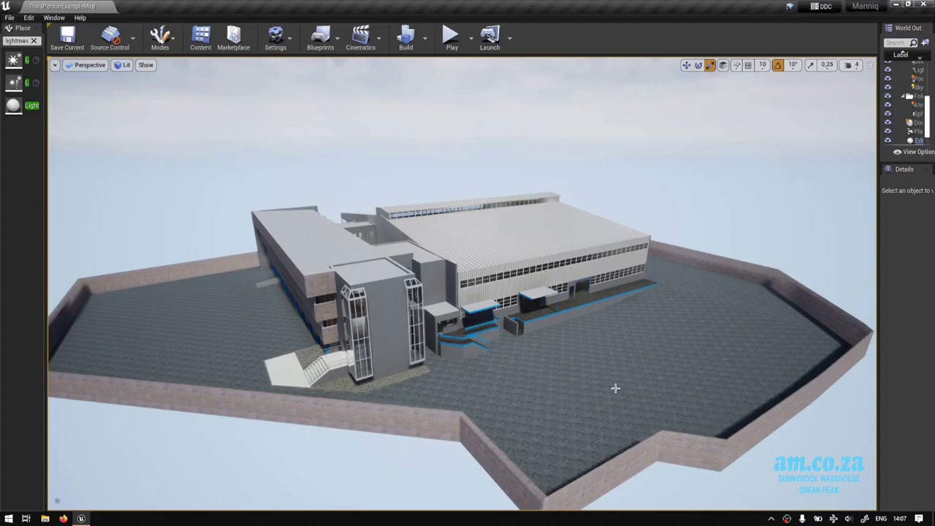
Swing across the site and close in on the warehouse front
right_click_drag(498, 374, 365, 271)
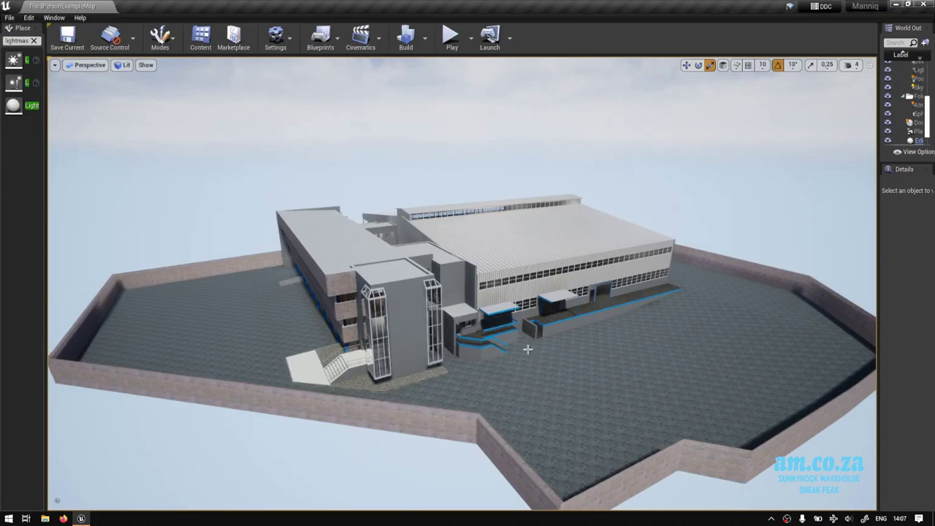
left_click_drag(571, 336, 571, 337, "alt")
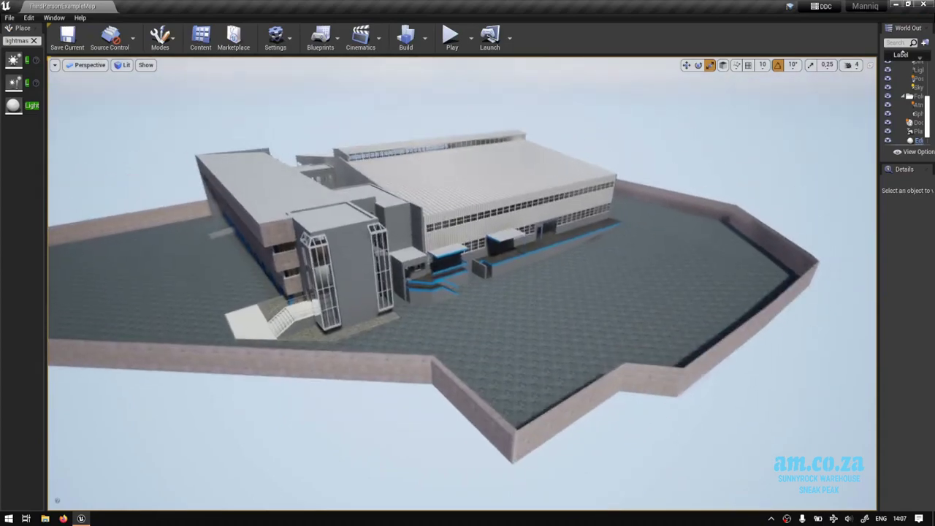
left_click_drag(405, 154, 405, 154, "alt")
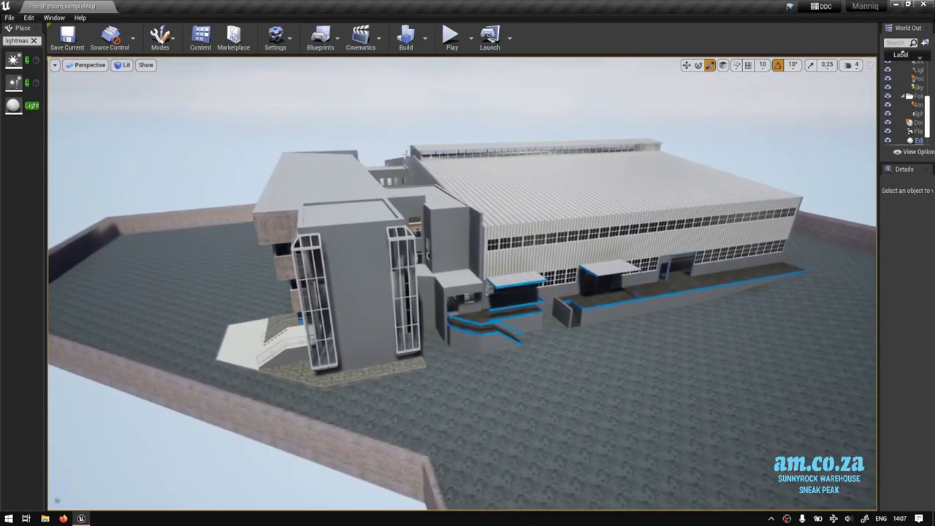
Fly down to the entrance, past the glass bay and along the rooftop wall
left_click_drag(488, 317, 488, 317, "alt")
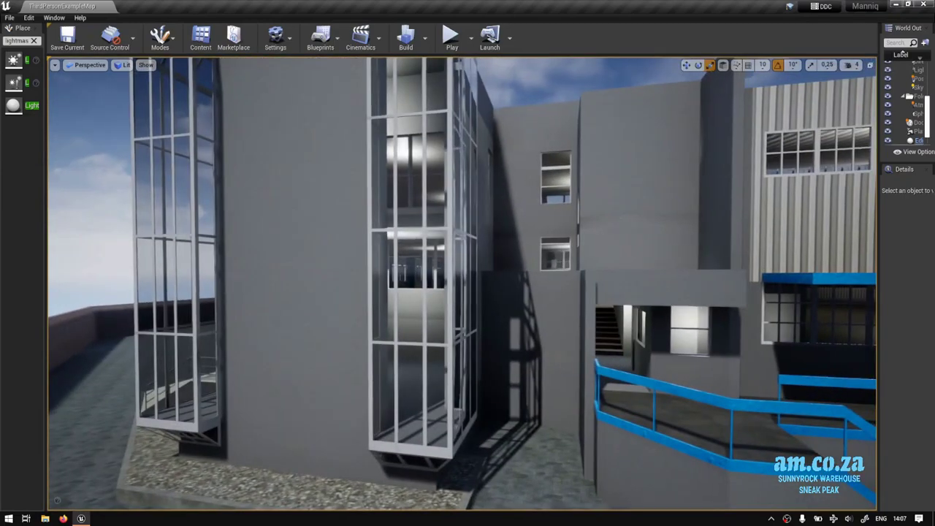
right_click_drag(459, 214, 458, 214)
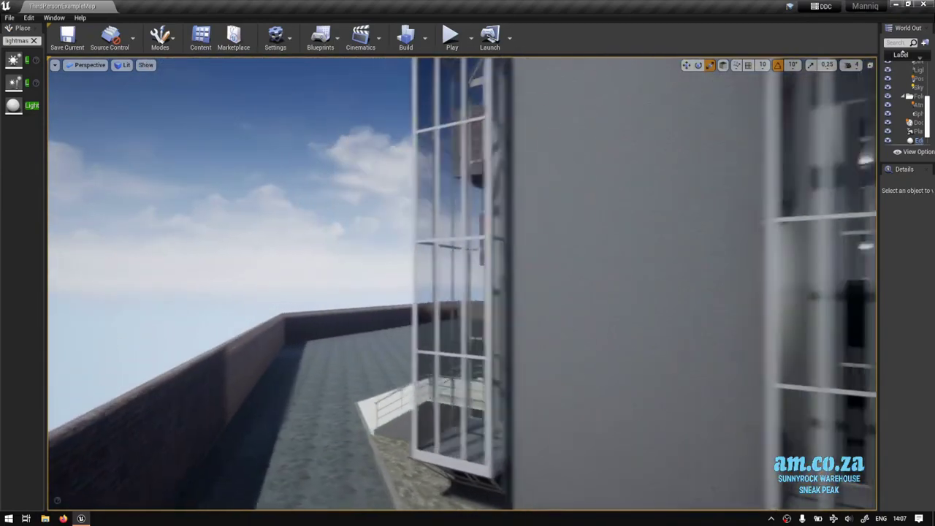
right_click_drag(468, 289, 470, 294)
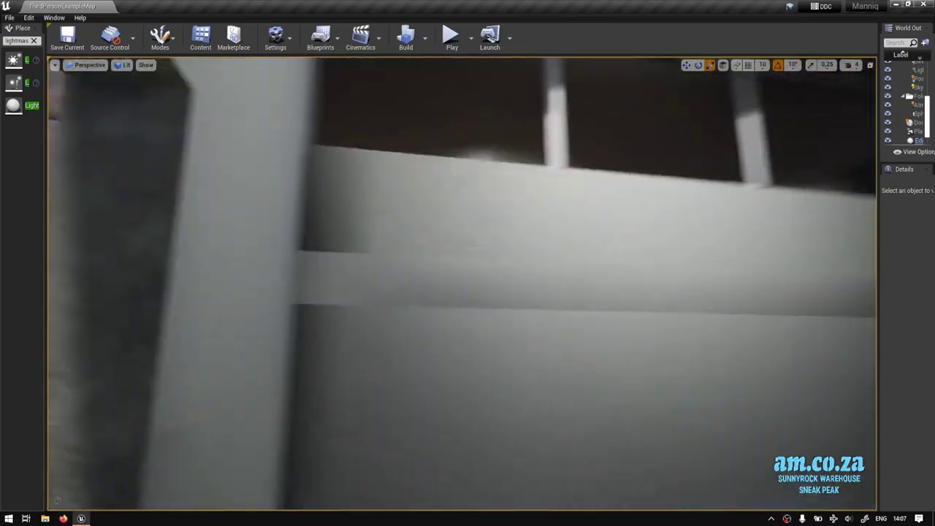
Inspect the interior wall texture, then reveal the room, doorway, stairs and ceiling windows
right_click_drag(356, 266, 356, 266)
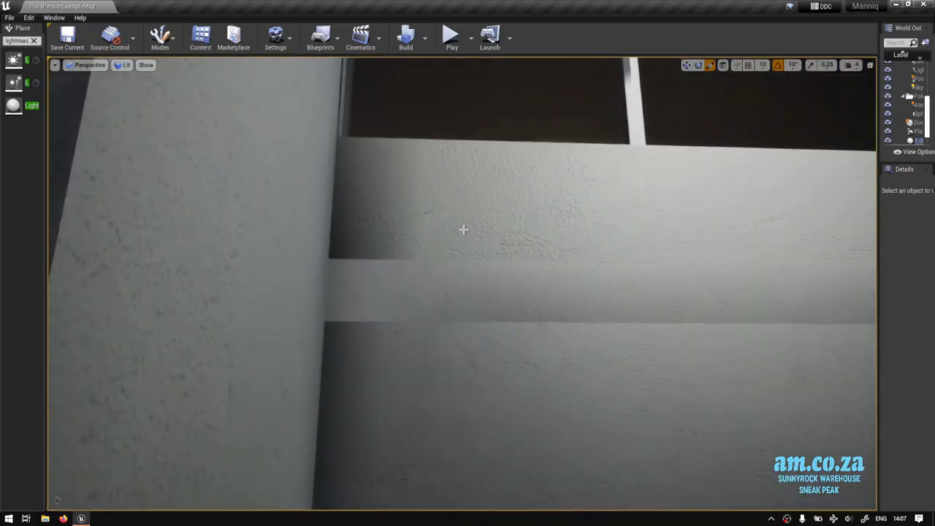
right_click_drag(540, 293, 540, 293)
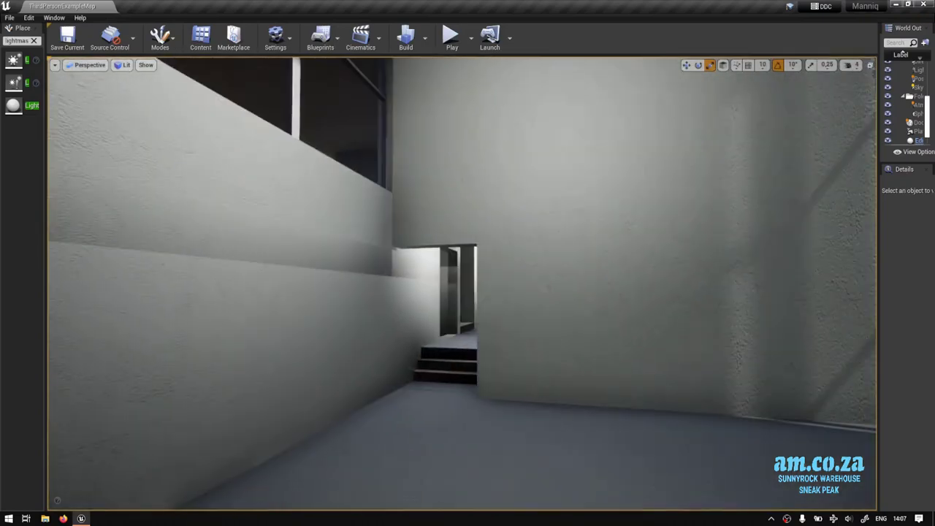
right_click_drag(468, 292, 467, 292)
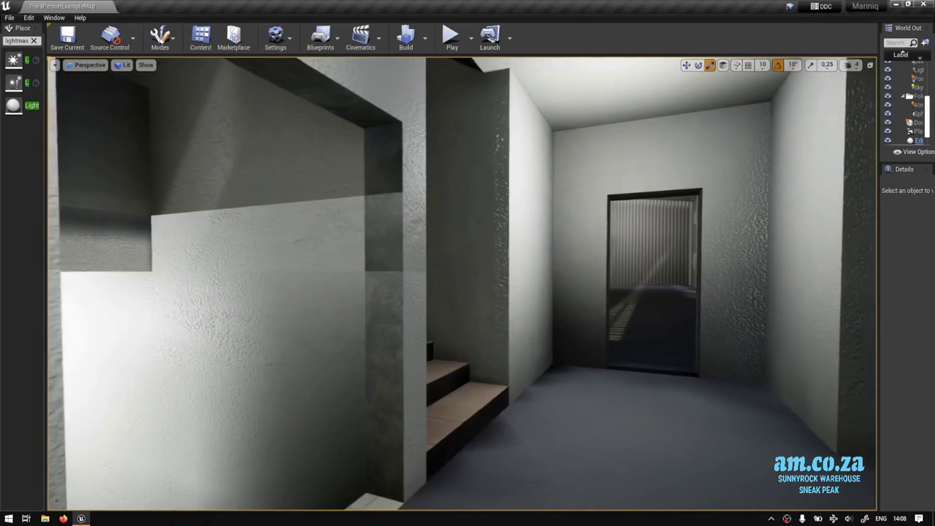
Fly along the corridor past the side opening and stairs to the balcony doorway
right_click_drag(546, 294, 546, 295)
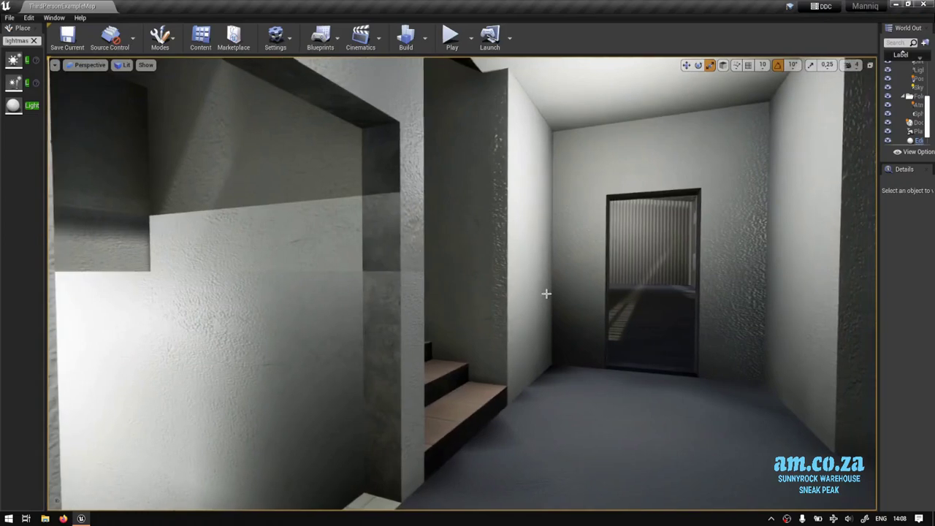
right_click_drag(554, 306, 554, 307)
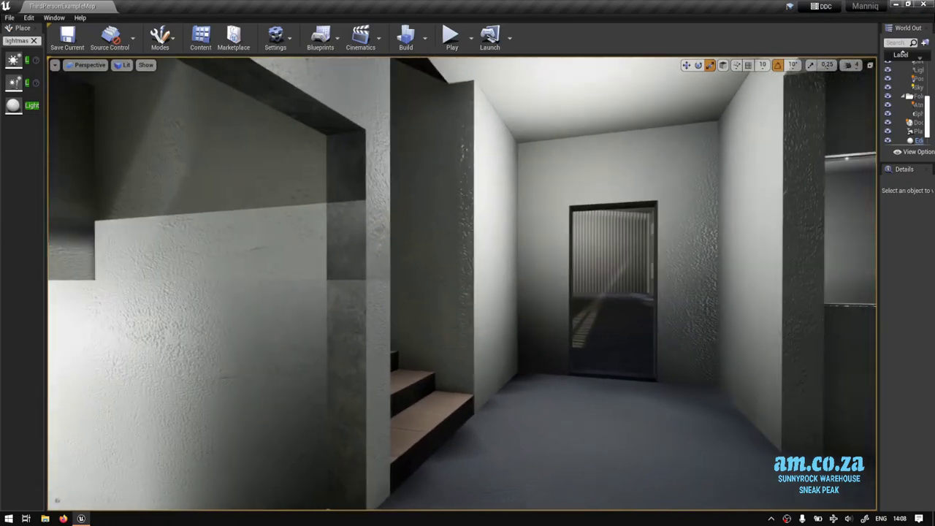
right_click_drag(468, 292, 467, 292)
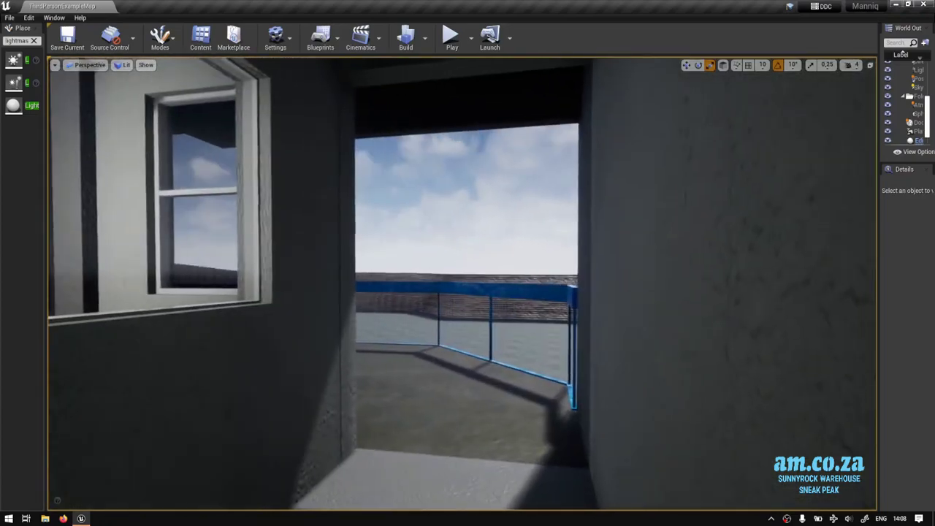
right_click_drag(467, 292, 467, 292)
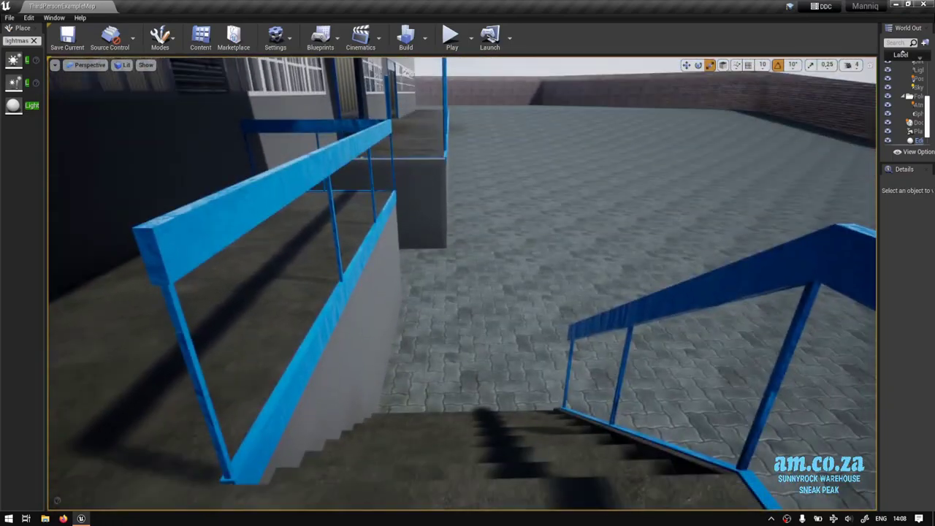
right_click_drag(467, 292, 468, 292)
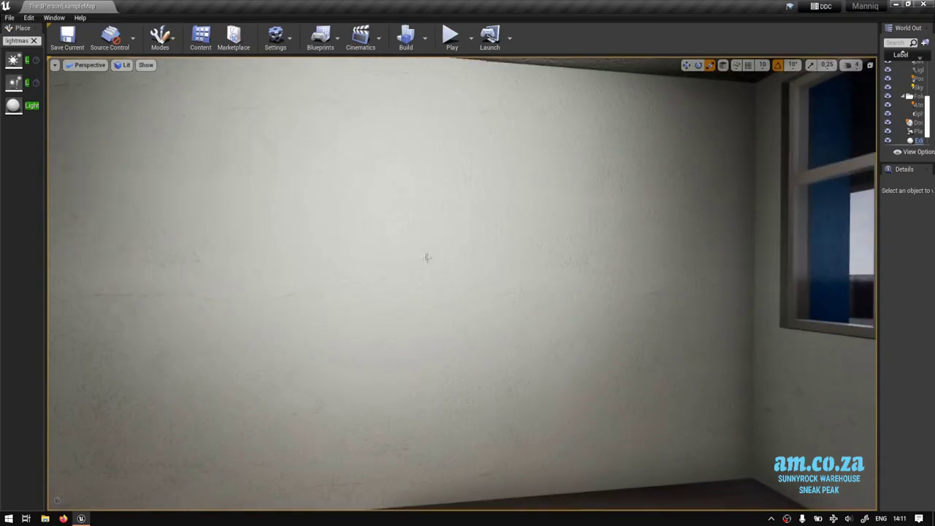
Fly through the white rooms toward the white pillar and the dark room
right_click_drag(523, 199, 523, 200)
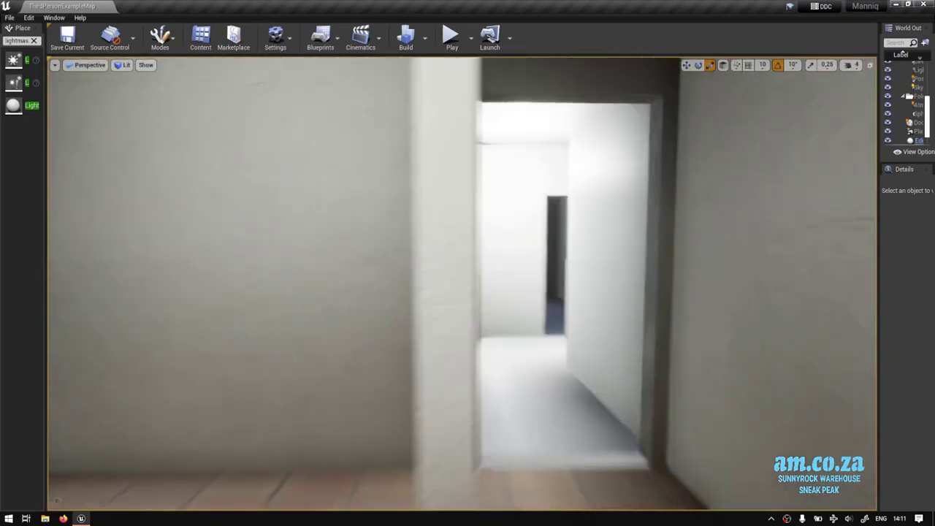